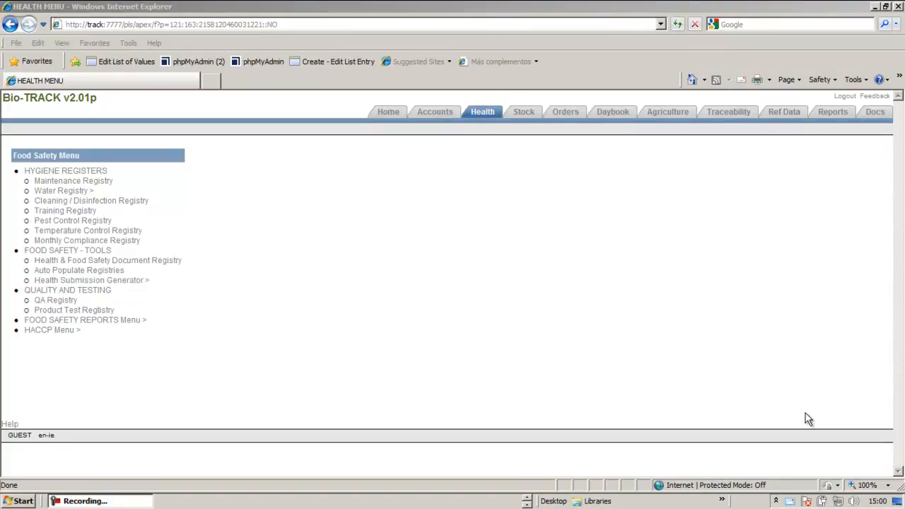
Step: Review the title, author and company operation options of the existing health submission for sweet conserves, leaving it without changes
left_click(131, 280)
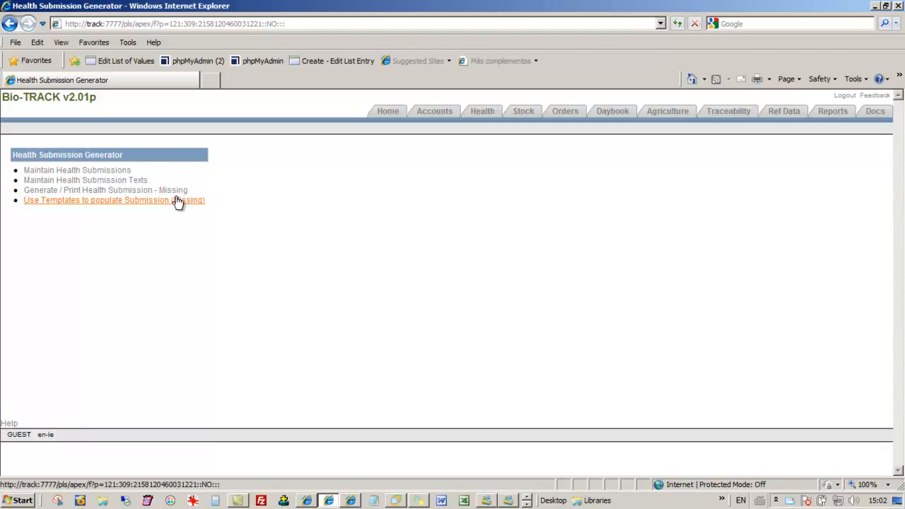
left_click(98, 173)
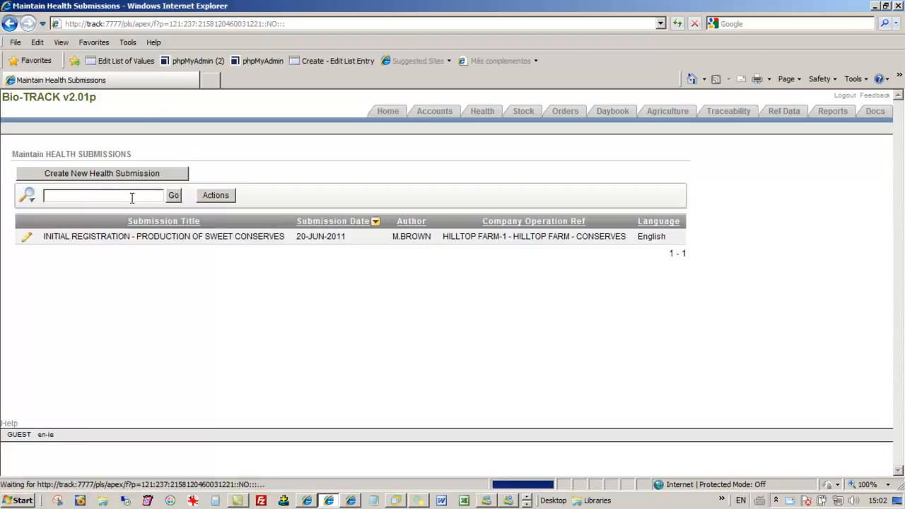
left_click(27, 239)
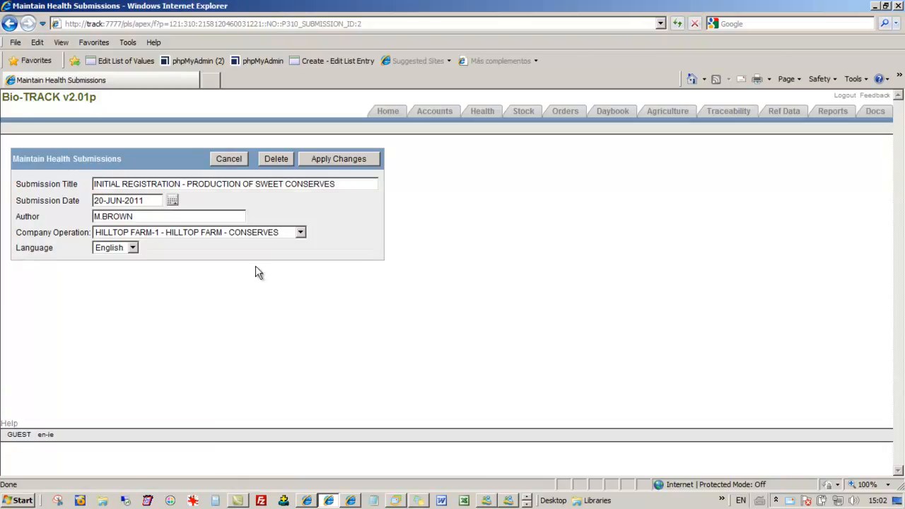
left_click_drag(107, 184, 181, 184)
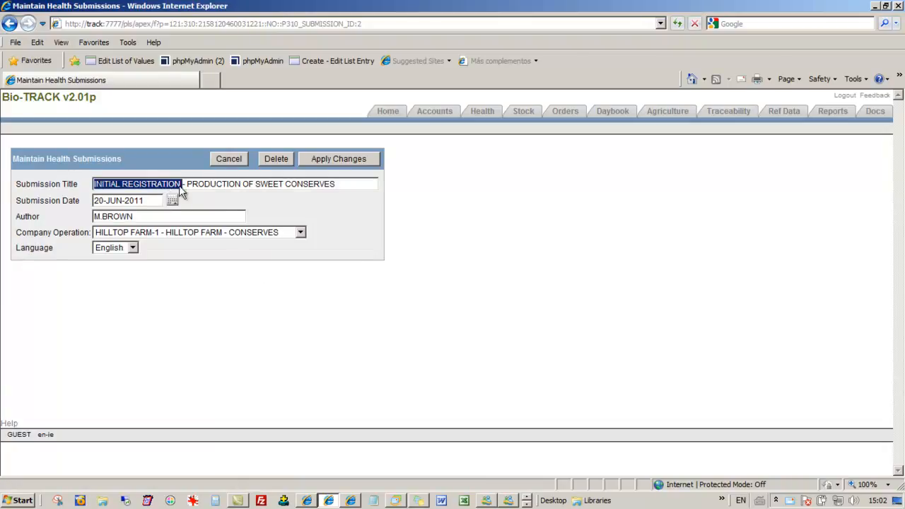
left_click(225, 185)
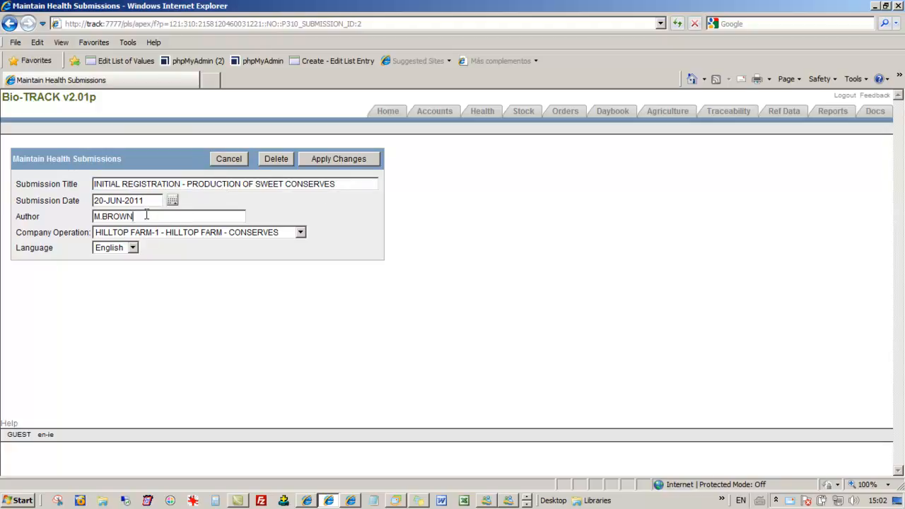
left_click(157, 234)
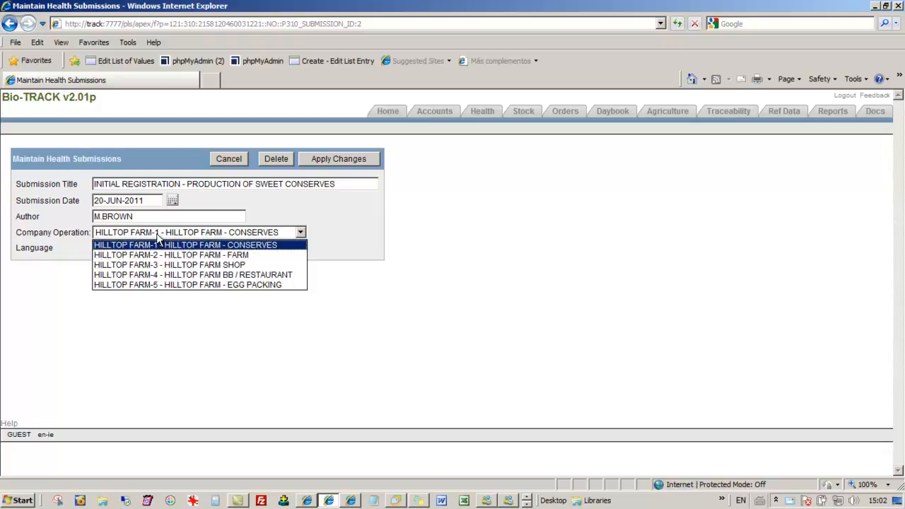
left_click(158, 238)
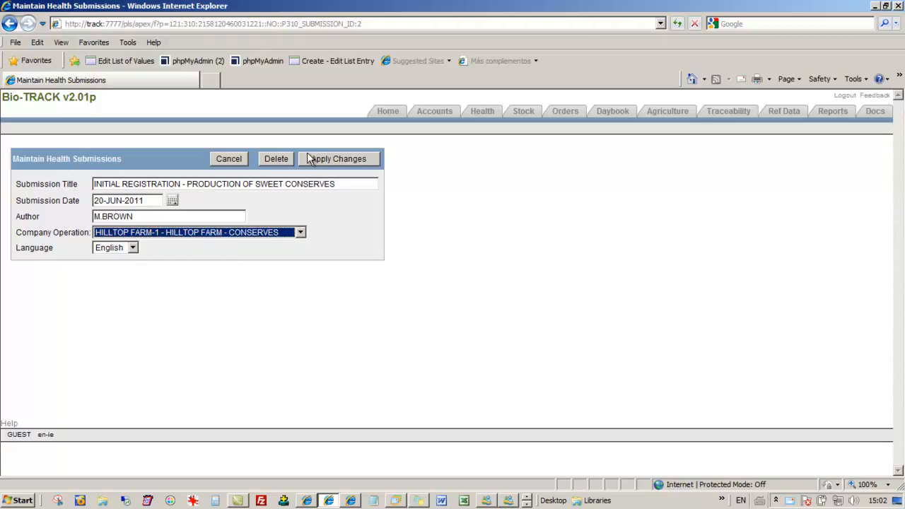
left_click(237, 159)
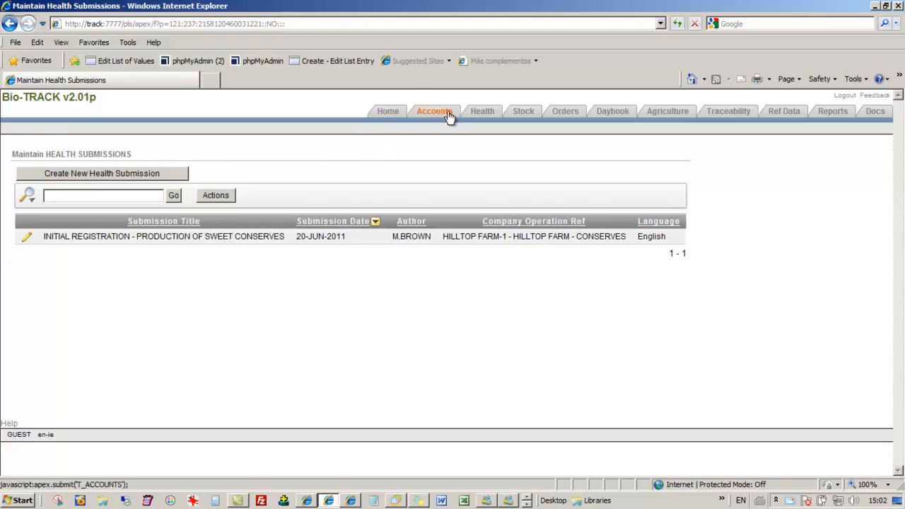
Step: Start a new health submission text for the submission "INITIAL REGISTRATION - PRODUCTION OF SWEET CONSERVES"
left_click(490, 115)
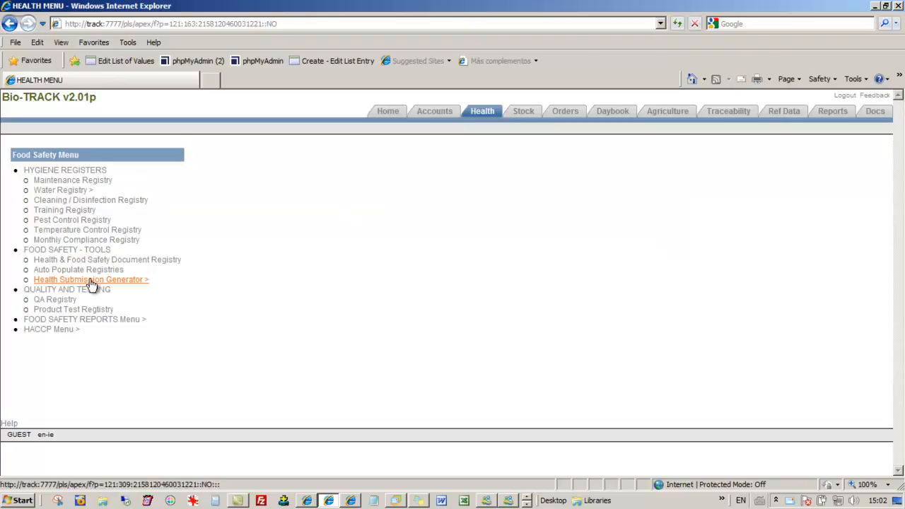
left_click(88, 278)
left_click(120, 181)
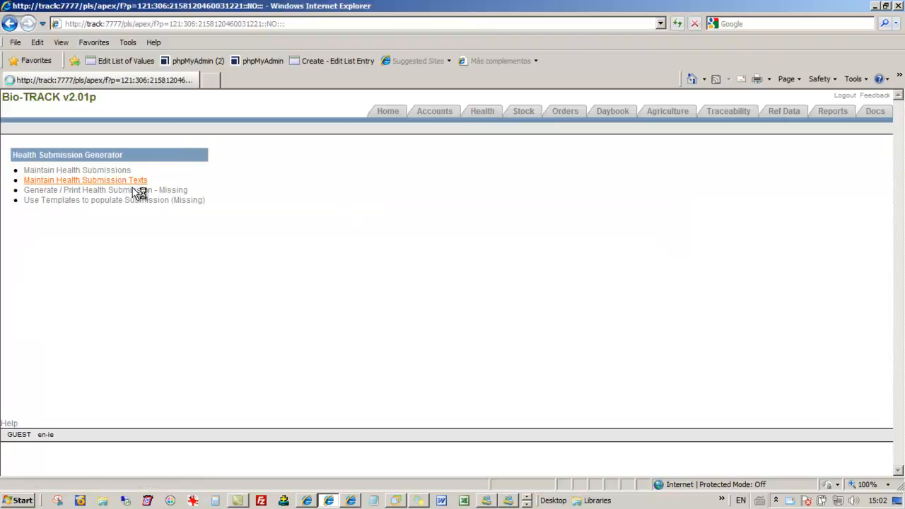
left_click(141, 152)
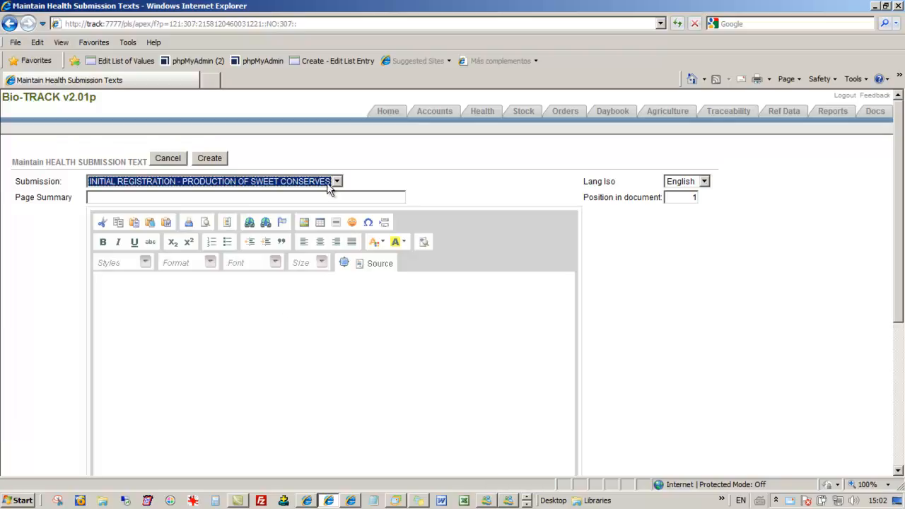
left_click(337, 182)
left_click(337, 181)
Step: Enter "Corporate Summary" as the page summary and as the heading line of the body text
left_click(203, 197)
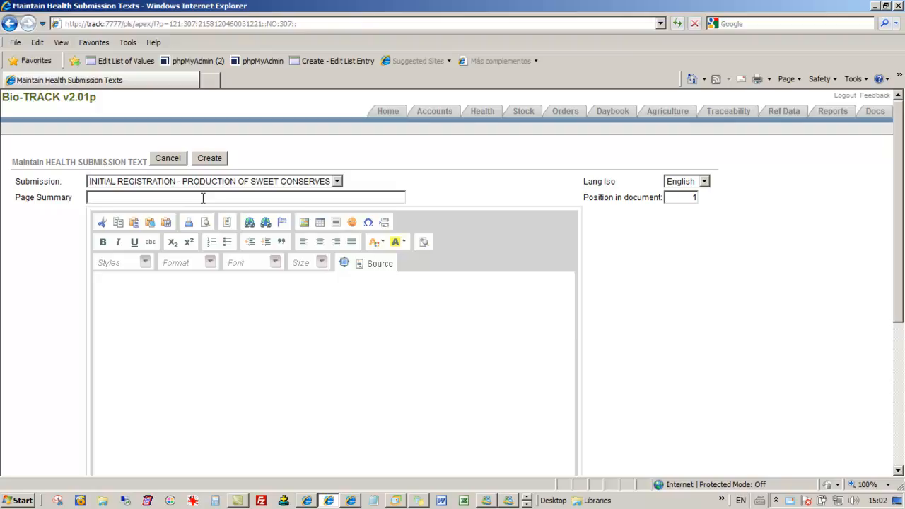
type("Corporate Summary")
left_click(165, 285)
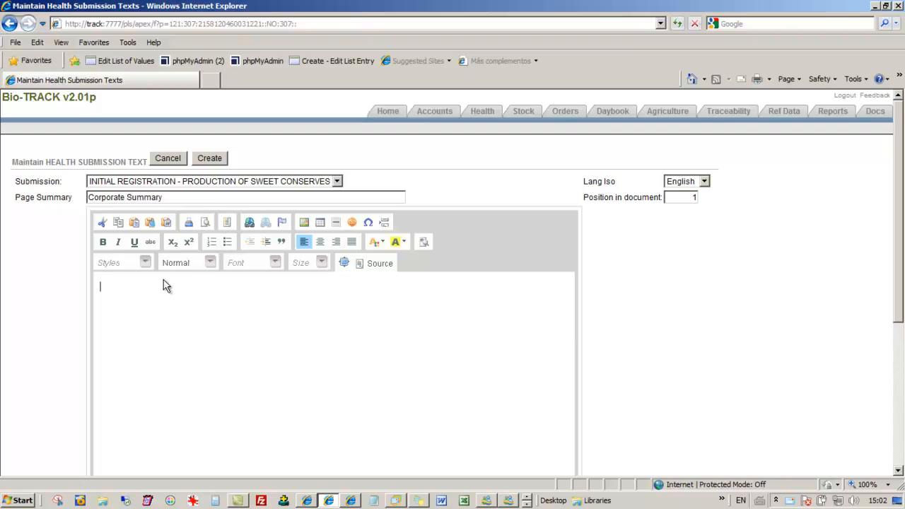
type("Corporate Summary")
key("Return")
Step: Write the body paragraph "Hilltop farm produces fruit. The proposal deals with the processing of these soft fruit into Sweet Conserves."
type("Hilltop ")
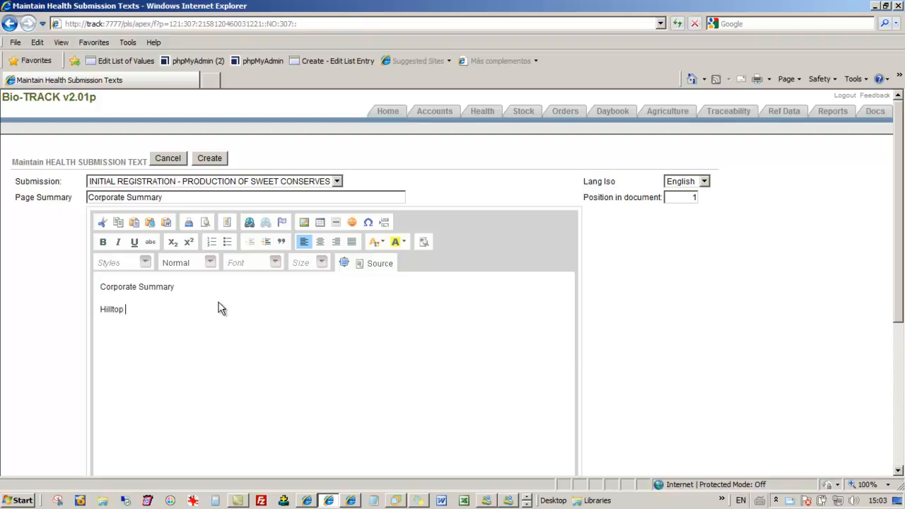
type("farm produces fruit. The proposa")
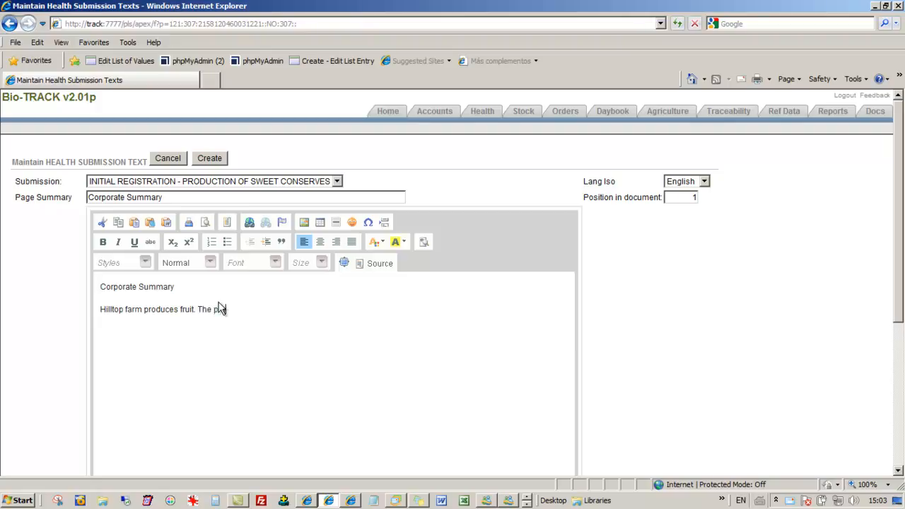
type("l deals with the processin")
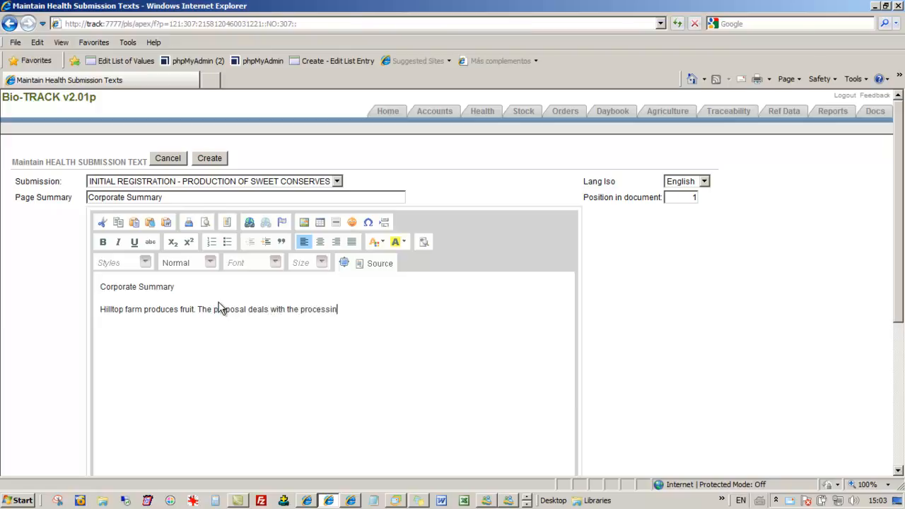
type("g of these soft fruit into ")
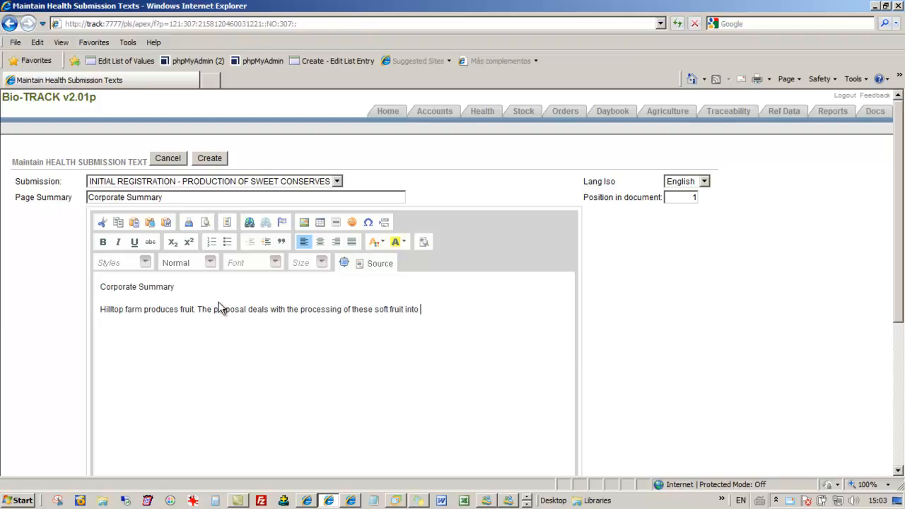
type("Sweet Conserves.")
Step: Add three placeholder lines of ".." with blank lines between them below the body paragraph
key("Return")
key("Return")
type("..")
key("Return")
key("Return")
type("..")
key("Return")
type("..")
key("Return")
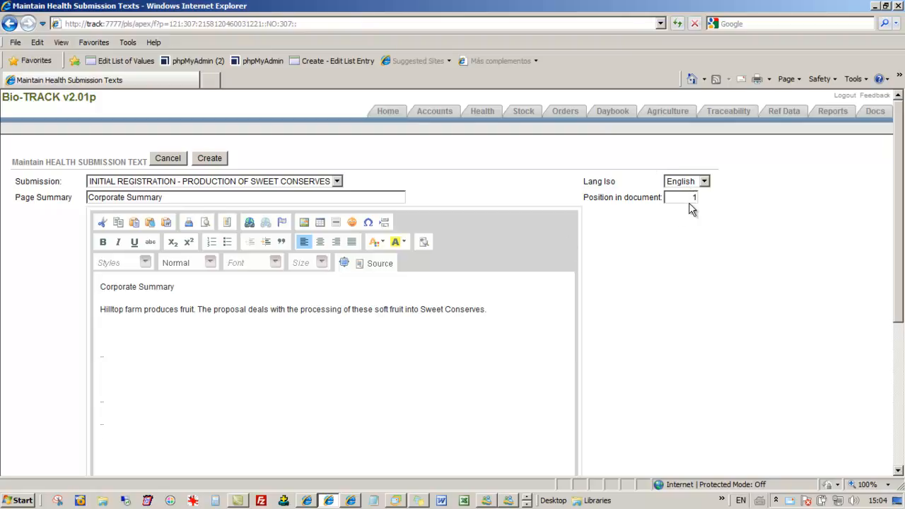
Step: Attach the file "Detpak Brown SOS TinTie - Declaration of Conformity" and create the submission text
scroll(681, 229, "down", 4)
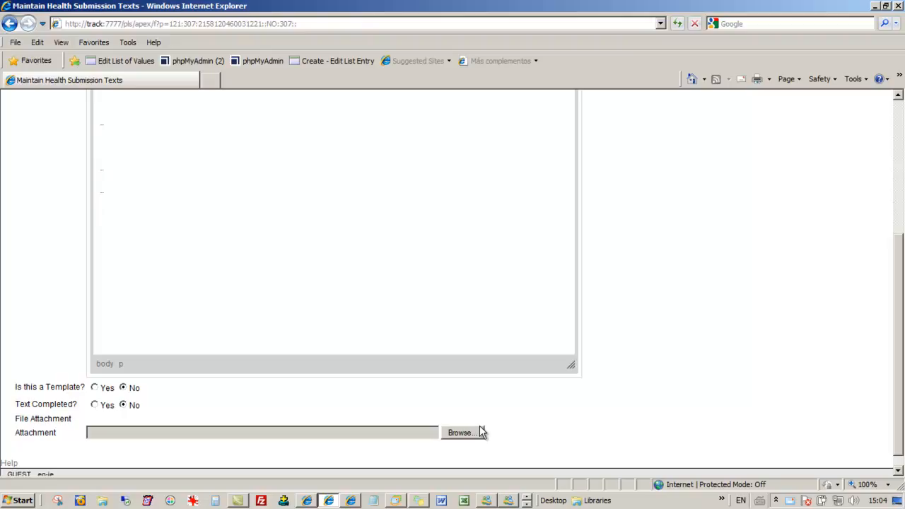
scroll(485, 436, "up", 3)
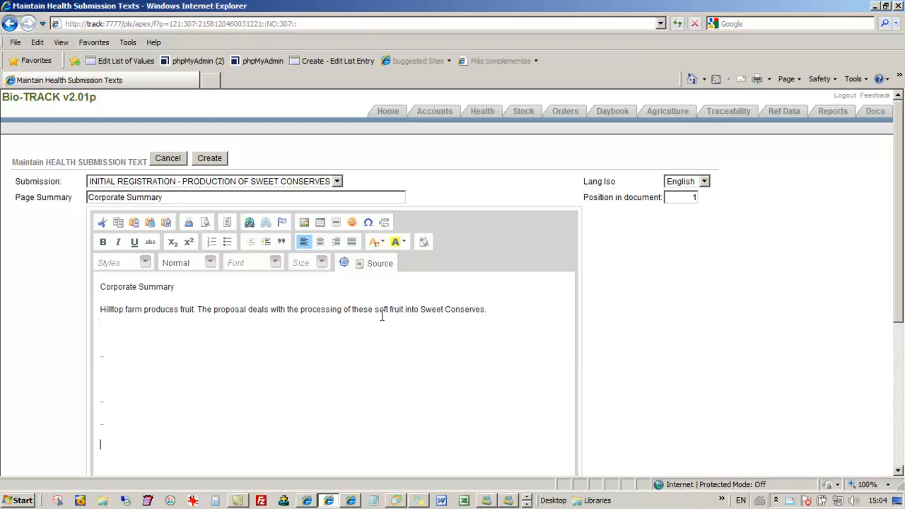
scroll(384, 311, "down", 5)
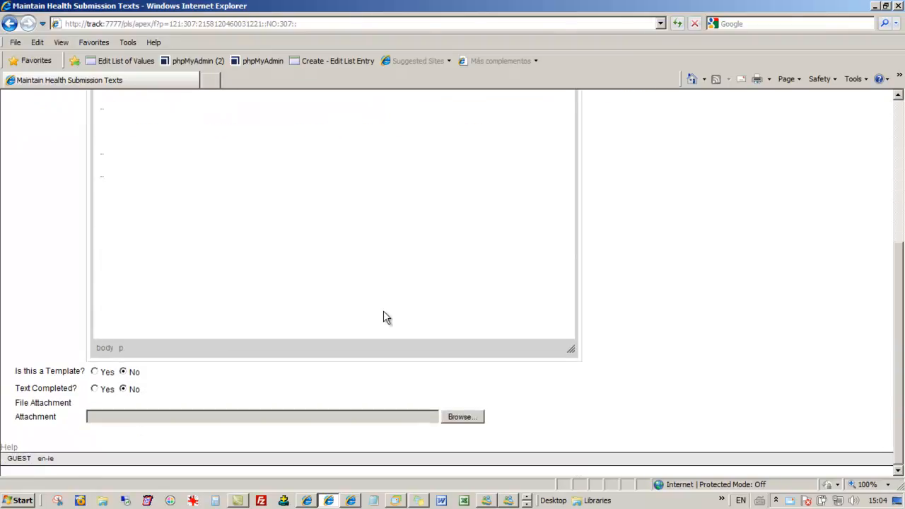
scroll(495, 378, "up", 5)
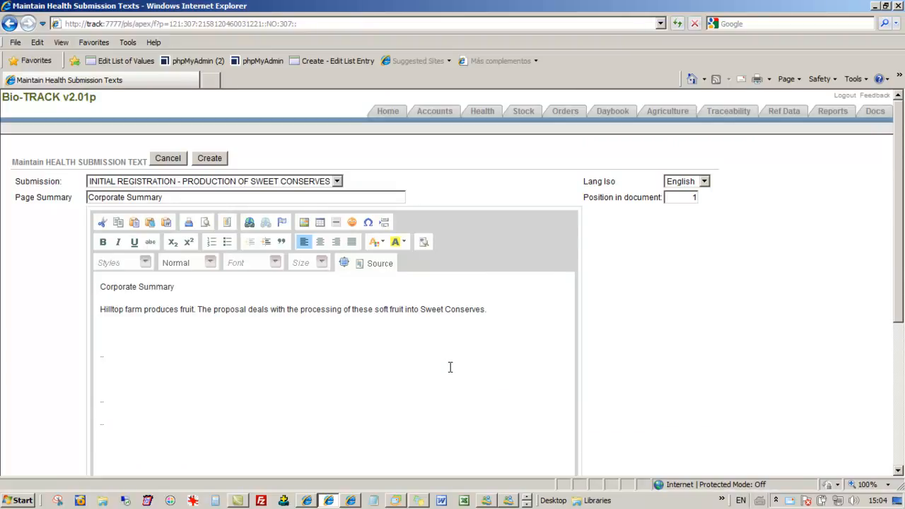
scroll(449, 366, "down", 5)
left_click(463, 421)
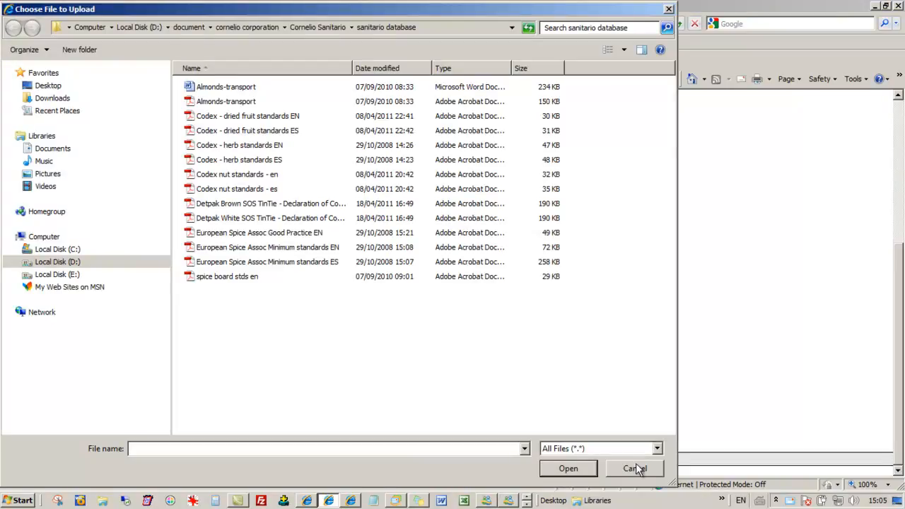
left_click(207, 204)
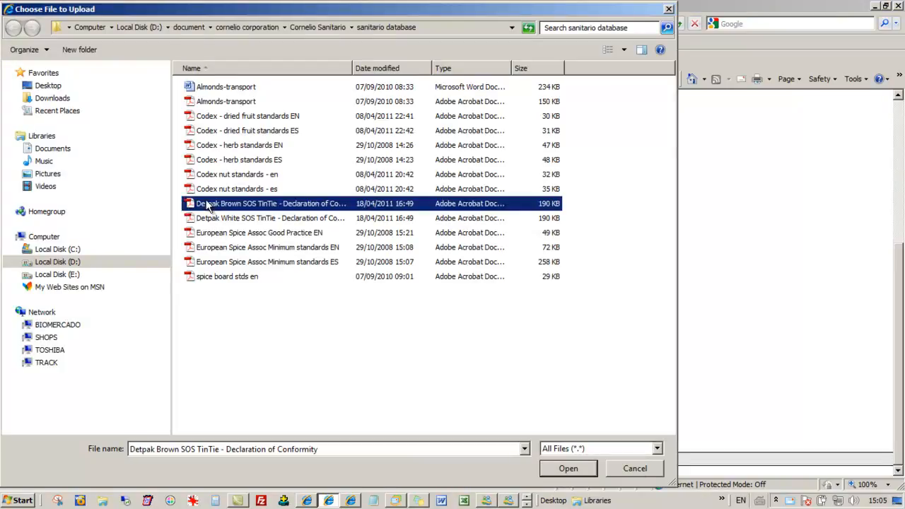
left_click(569, 468)
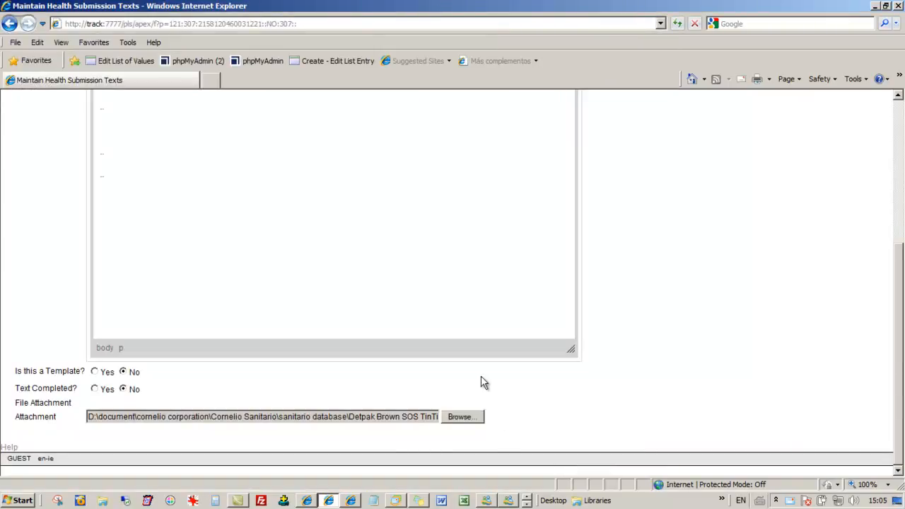
scroll(481, 377, "up", 4)
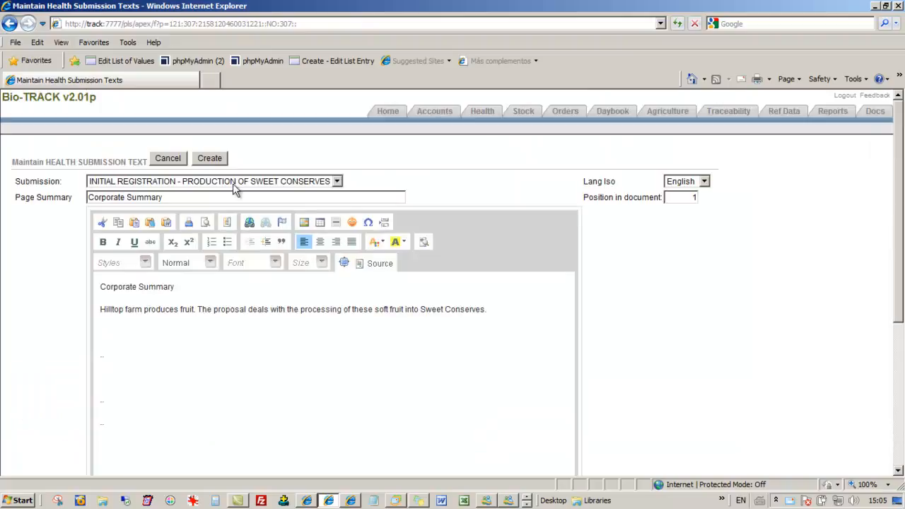
left_click(209, 158)
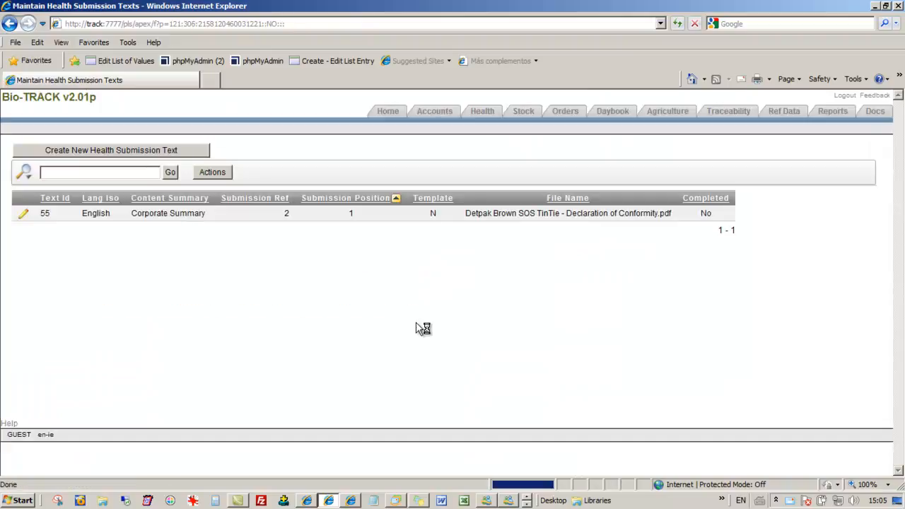
Step: Reopen the Corporate Summary text, check its position in the document and leave it without saving
left_click(23, 215)
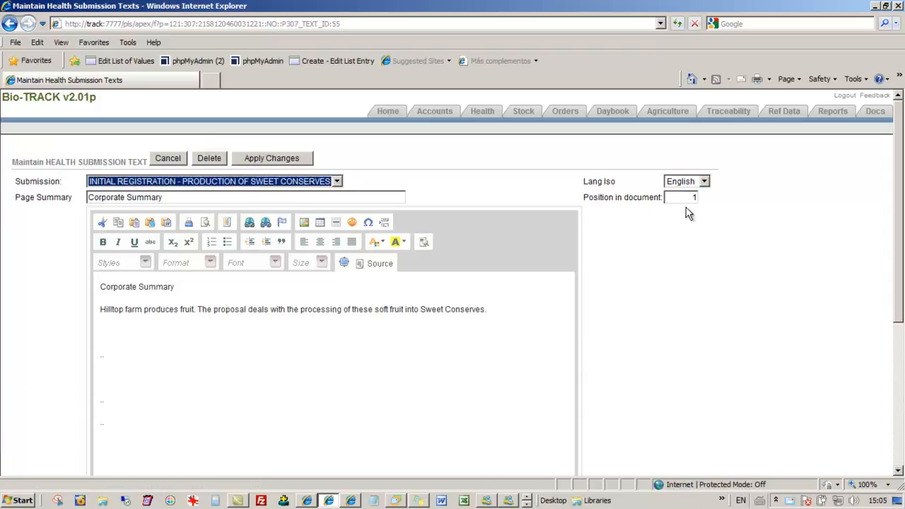
left_click(692, 198)
key("BackSpace")
left_click(692, 198)
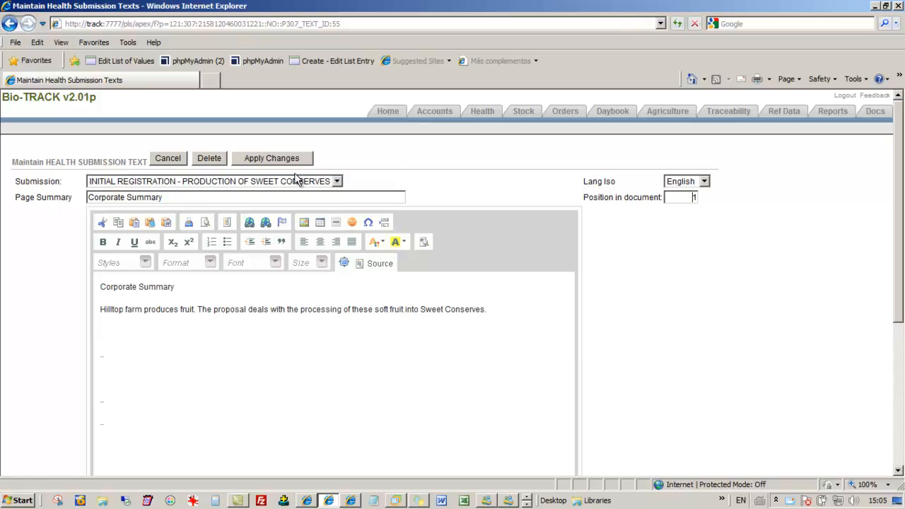
left_click(170, 158)
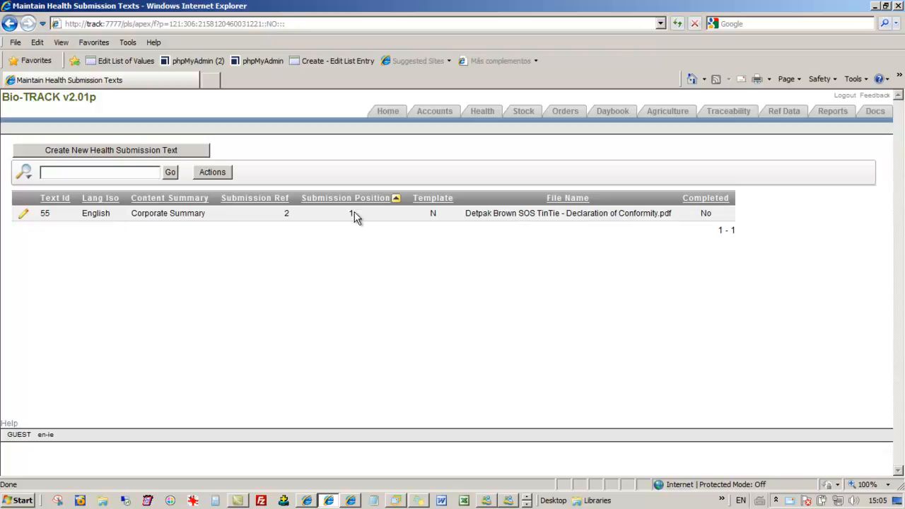
Step: Copy the Corporate Summary text's body content to the clipboard, allowing clipboard access, and return to the Health menu without saving
left_click(24, 216)
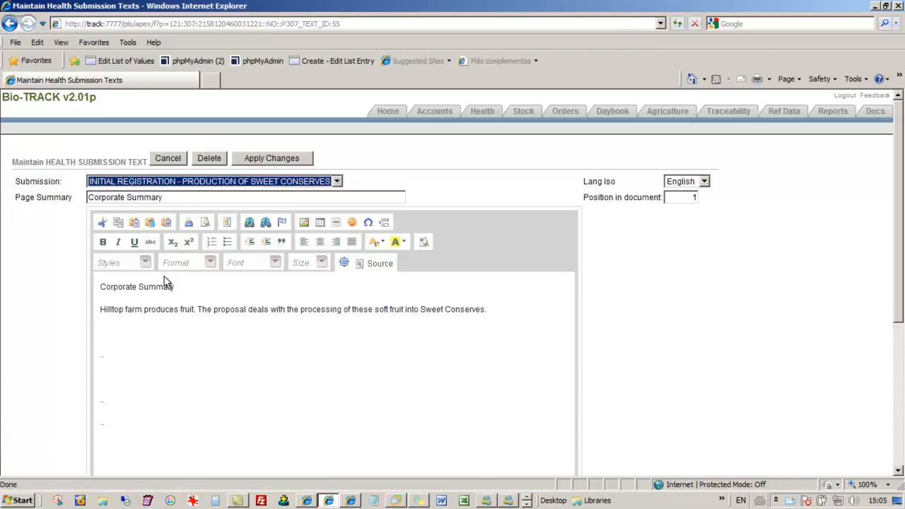
left_click(103, 287)
key("ctrl+a")
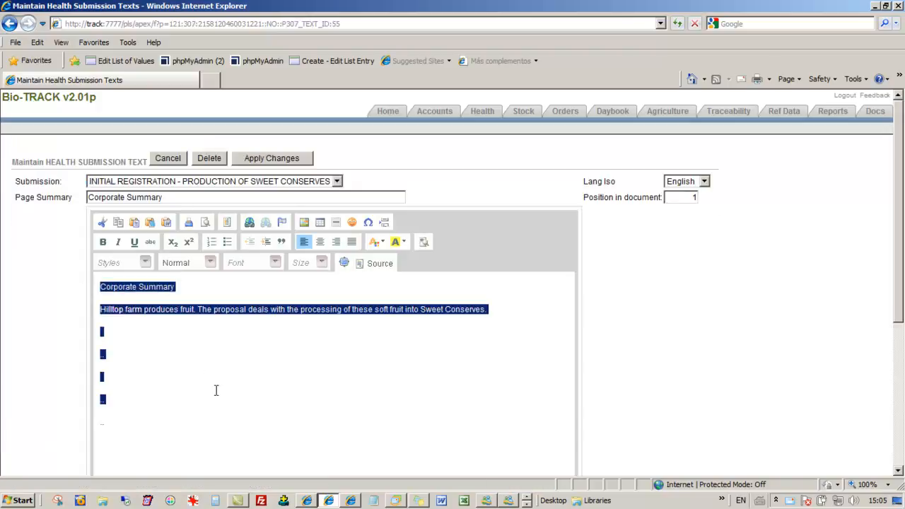
right_click(200, 309)
left_click(223, 331)
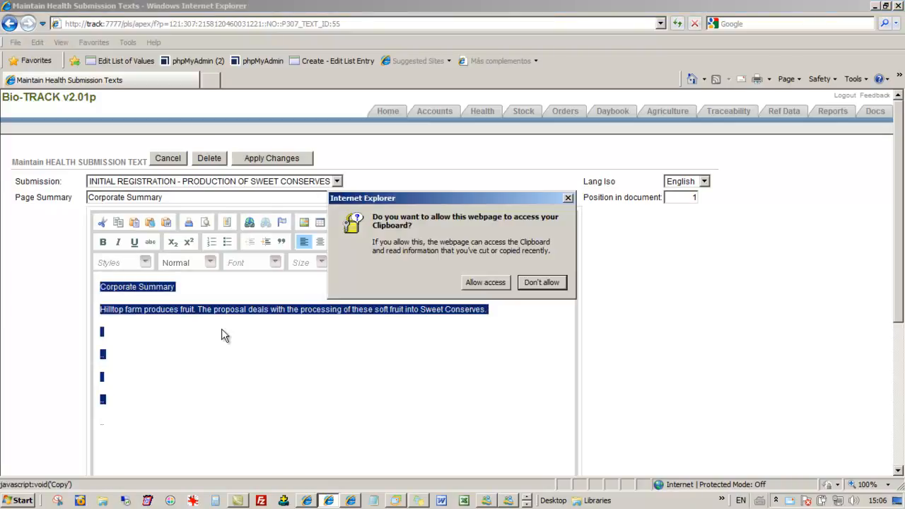
left_click(485, 283)
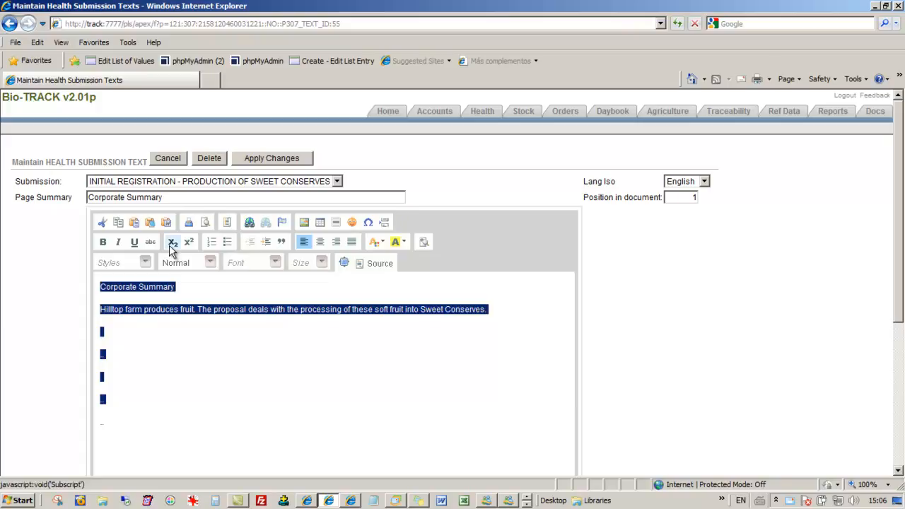
left_click(172, 158)
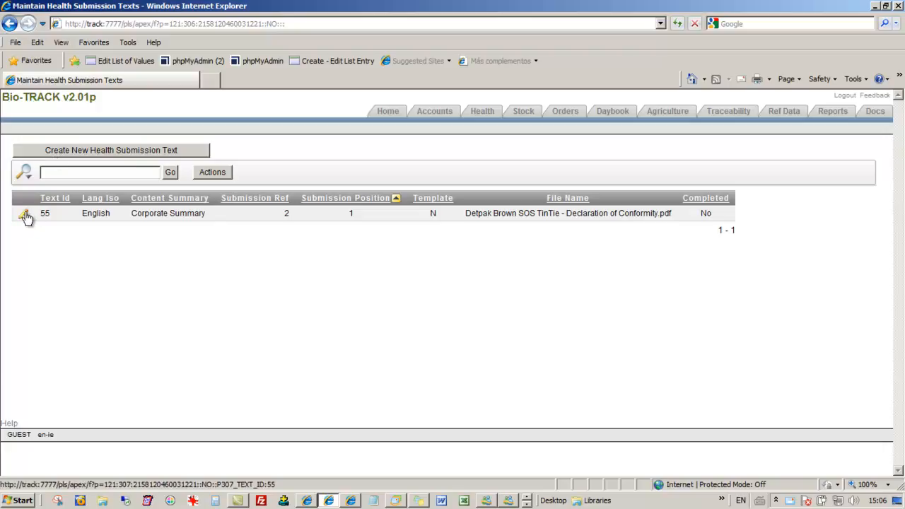
left_click(481, 113)
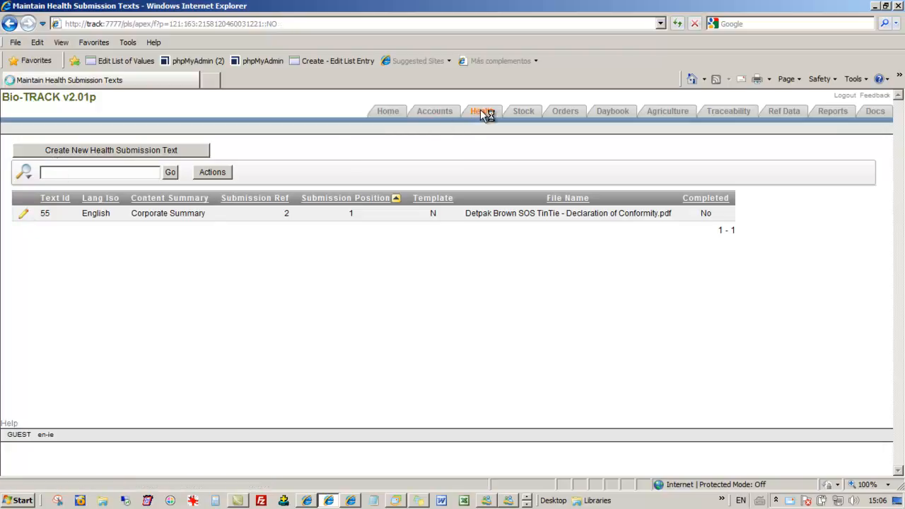